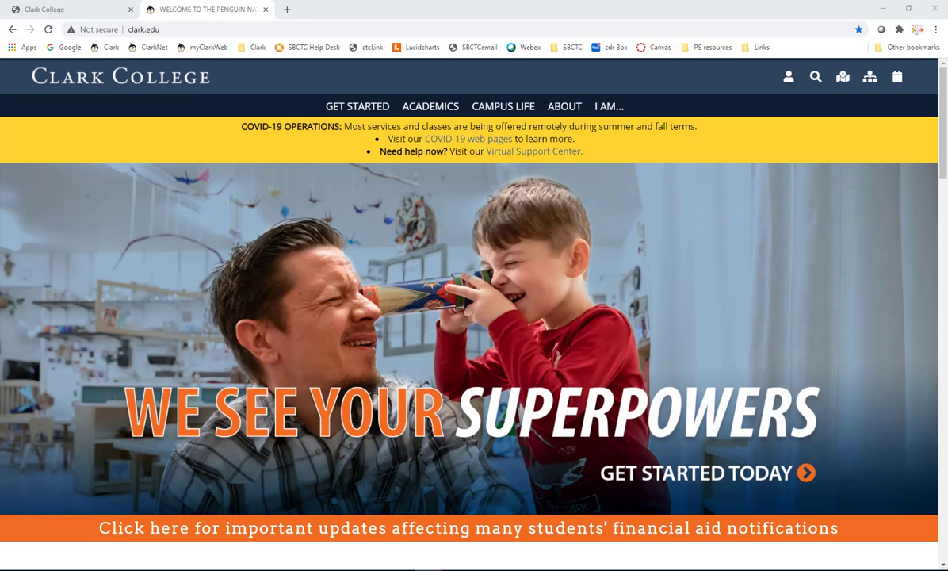
- Go to the Clark College Faculty/Staff page from the I AM... audience menu
click(609, 106)
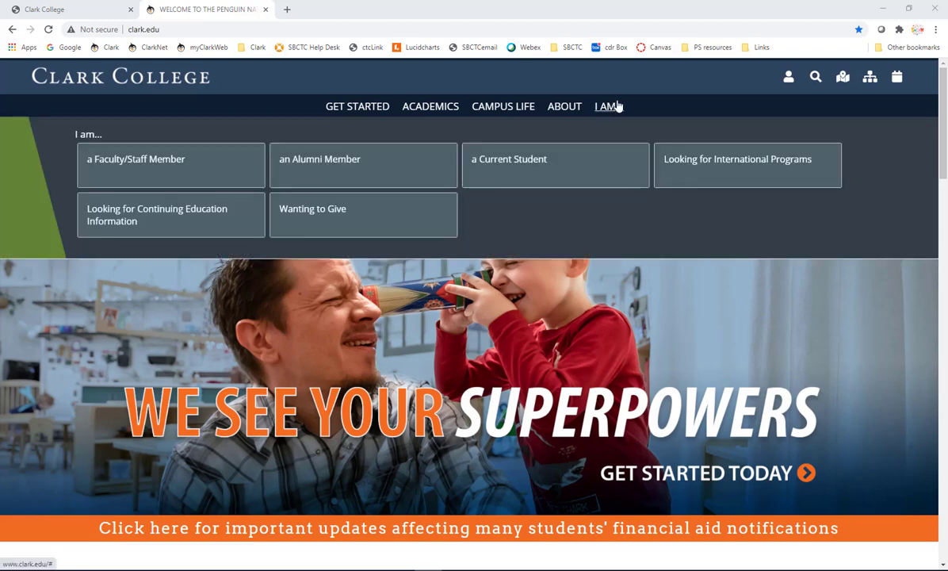
click(155, 177)
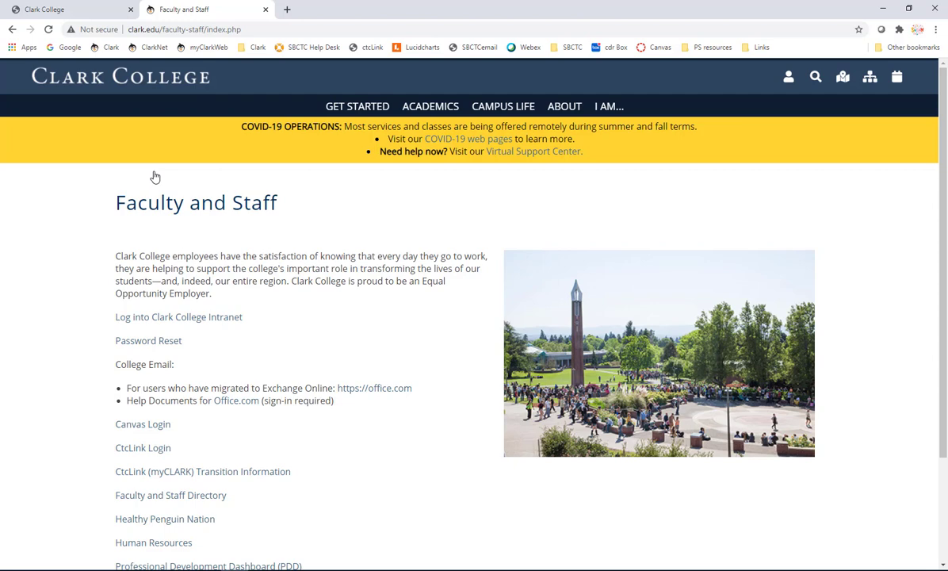
- Open the ctcLink Faculty information and its Permission Numbers guide for students
click(222, 470)
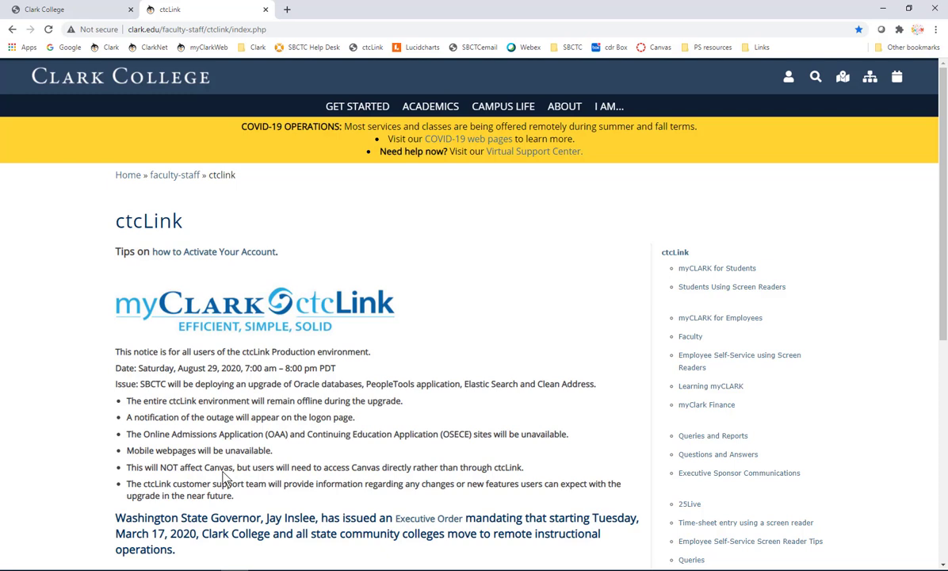
click(691, 336)
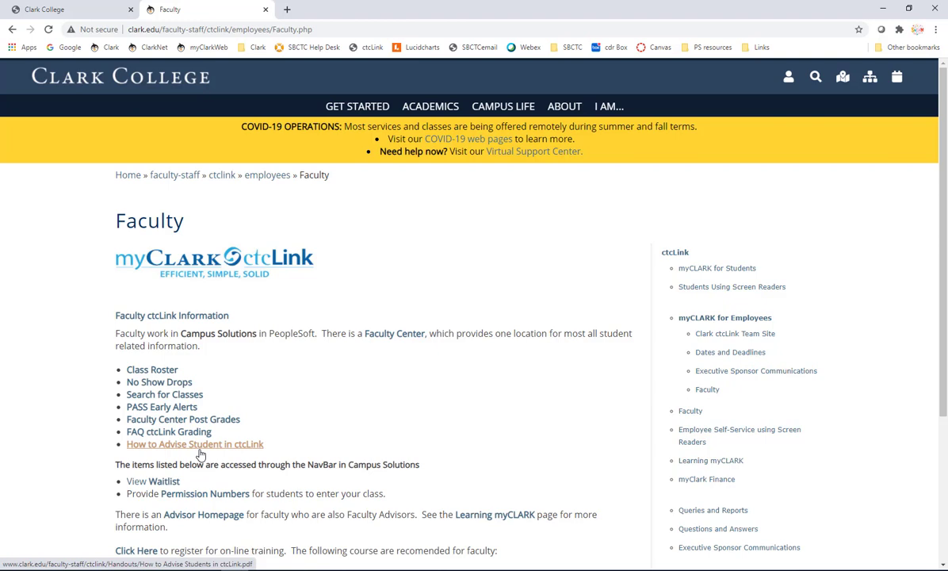
scroll(201, 454, down, 1)
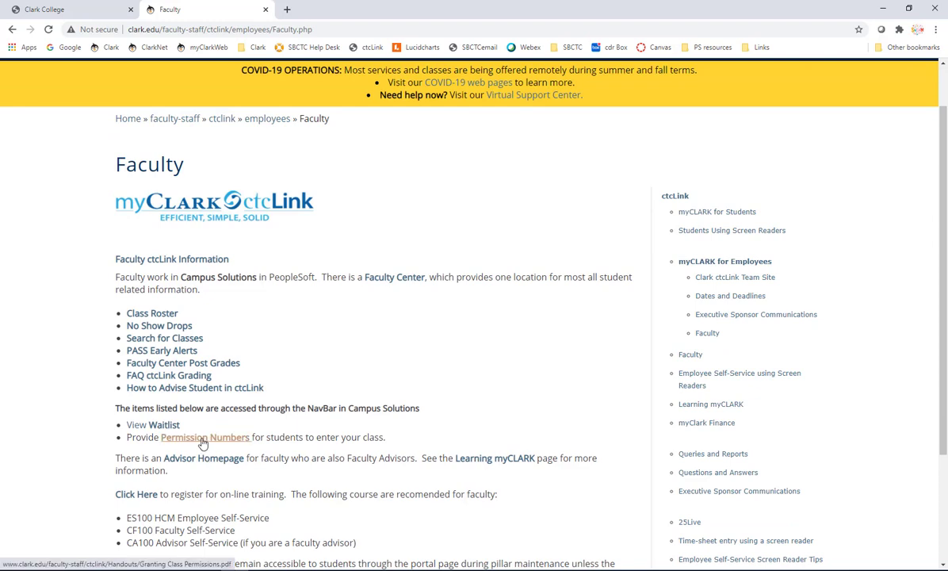
click(203, 441)
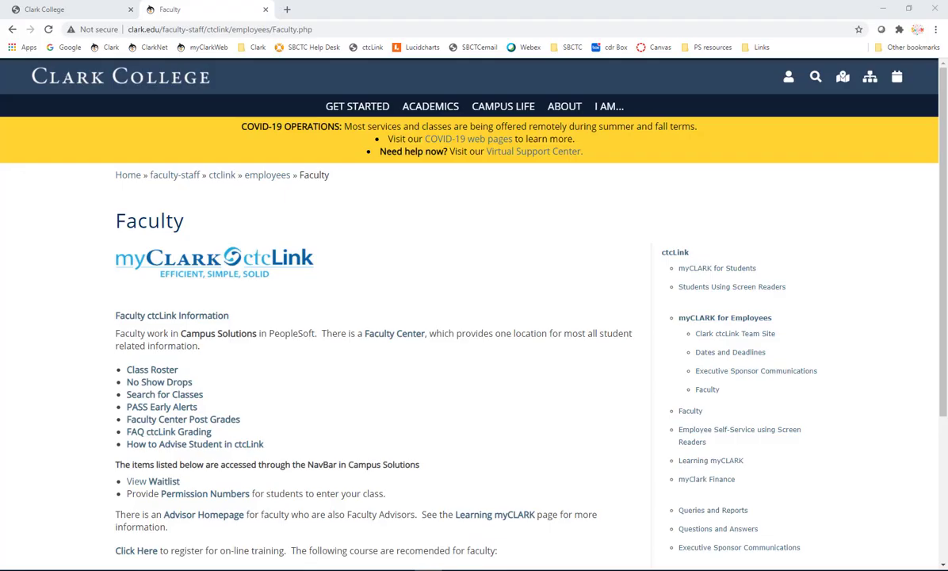
- Return to the Faculty/Staff page, sign in to ctcLink and choose Clark College
click(607, 106)
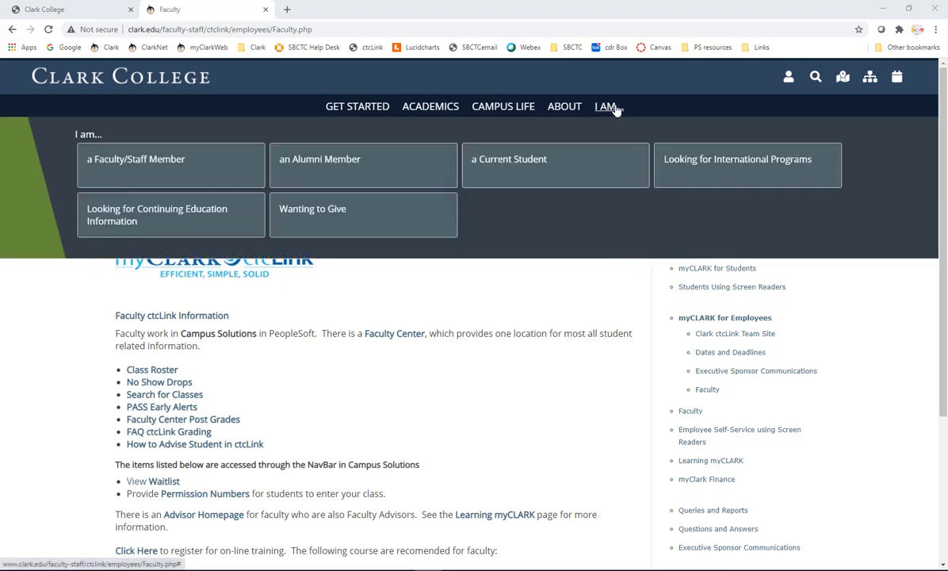
click(198, 155)
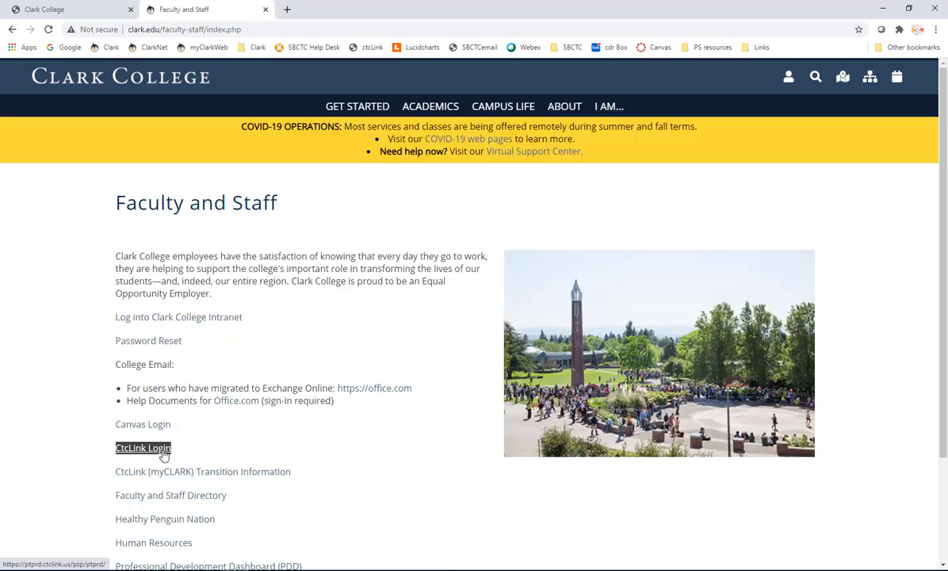
click(162, 450)
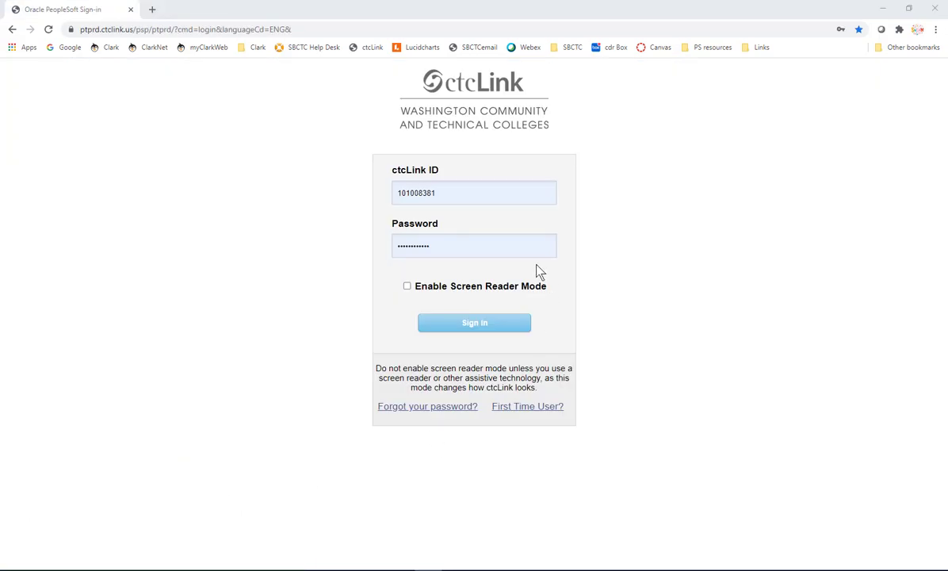
click(520, 329)
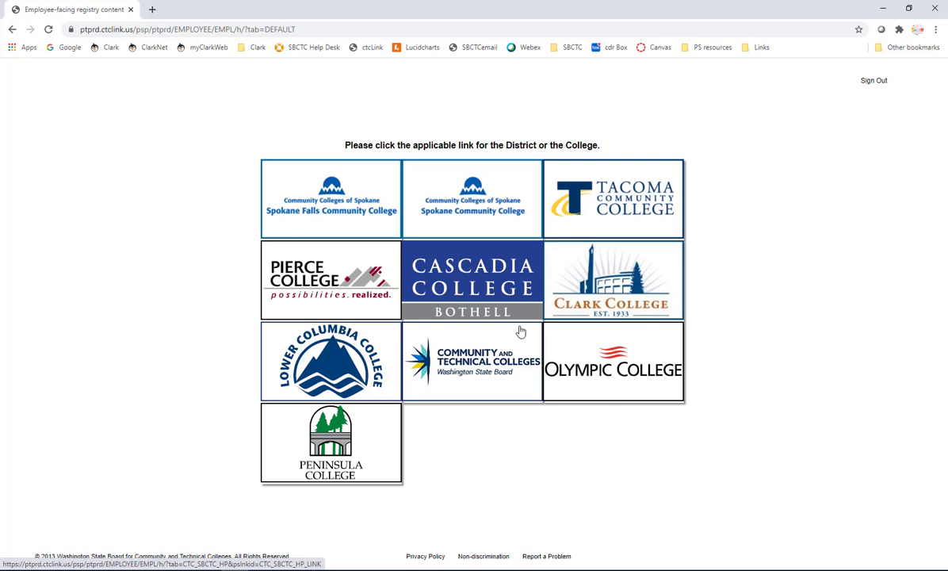
click(581, 303)
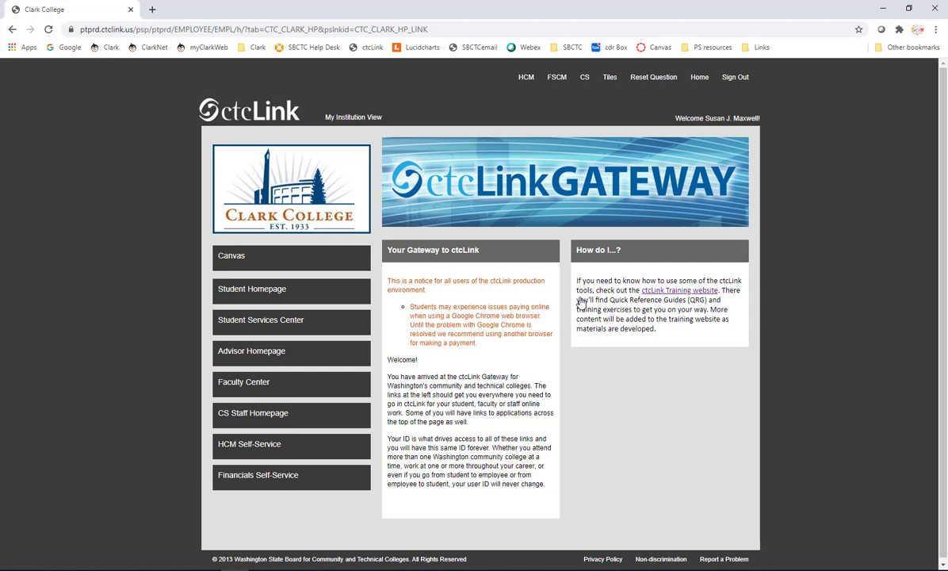
- Navigate from the CS homepage via Records and Enrollment > Term Processing to Class Permissions
click(585, 82)
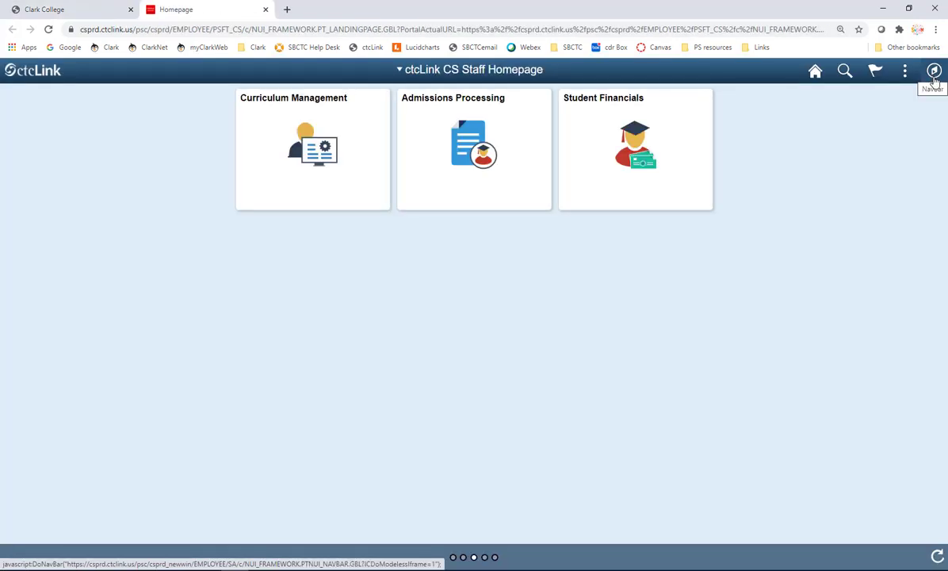
click(934, 77)
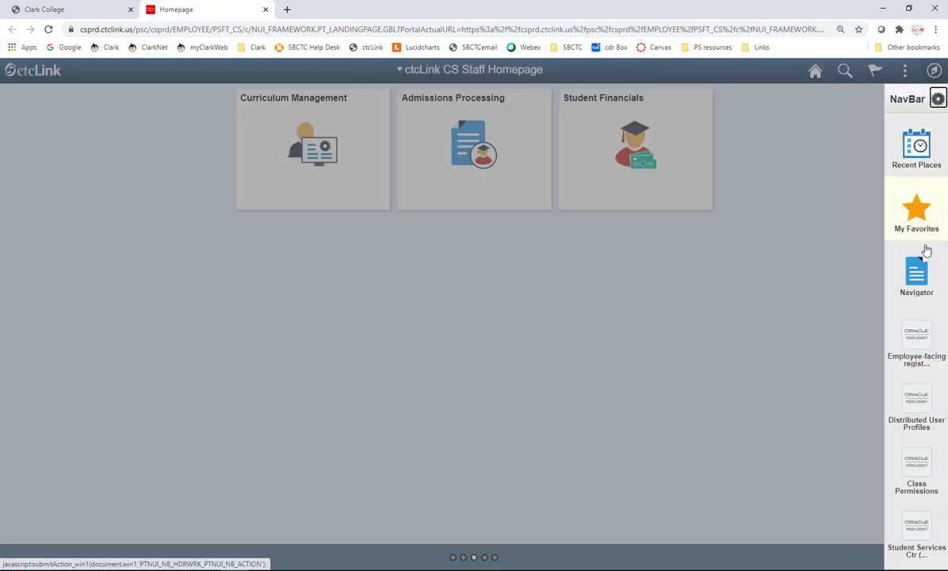
click(915, 292)
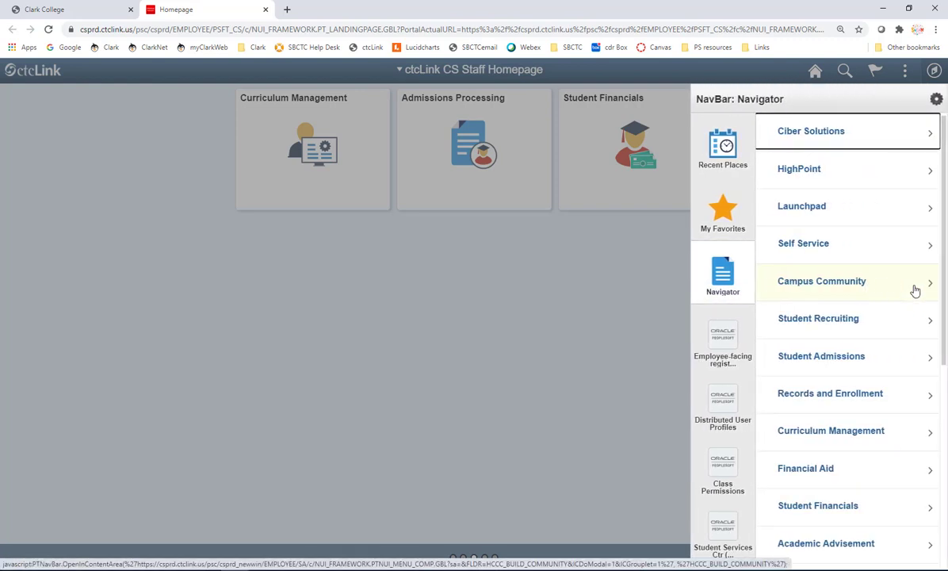
click(877, 395)
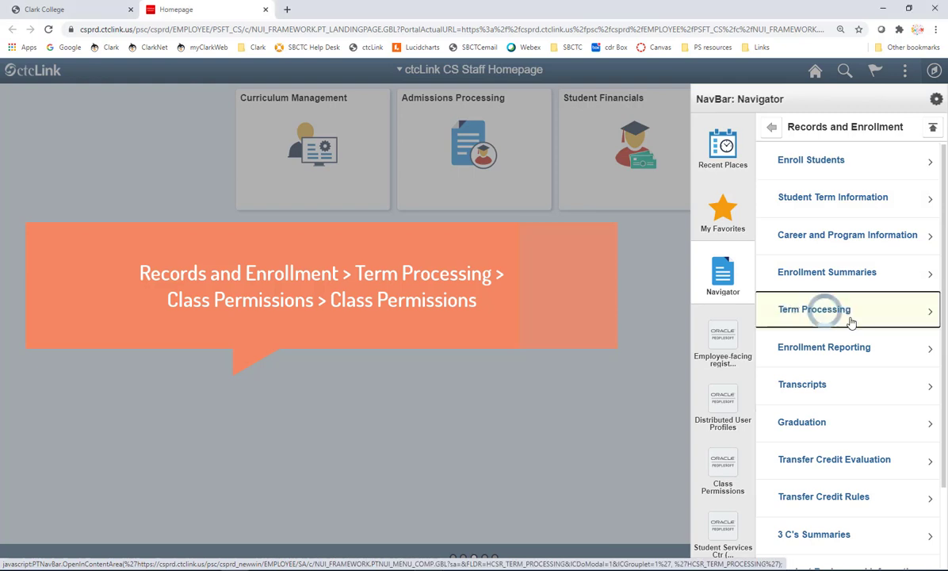
click(850, 321)
click(858, 161)
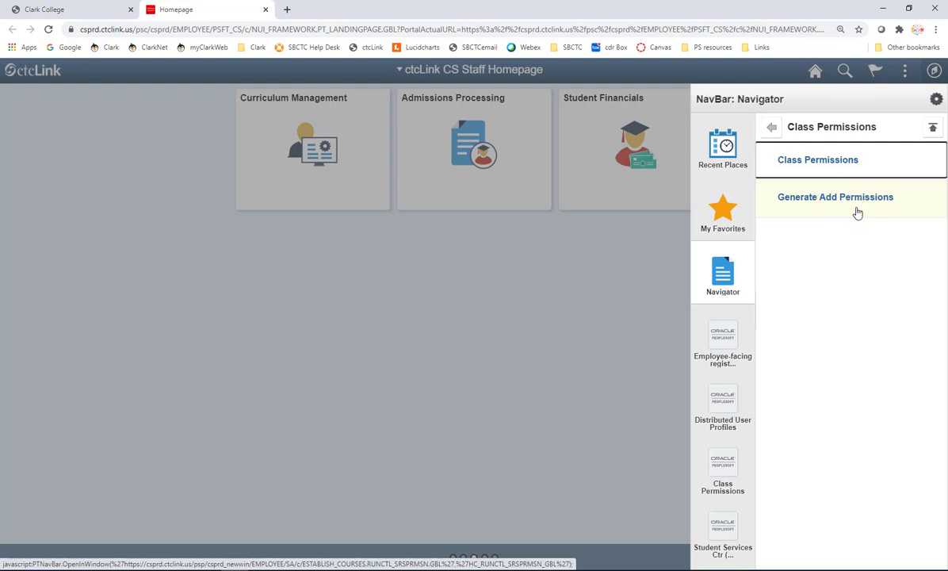
click(870, 160)
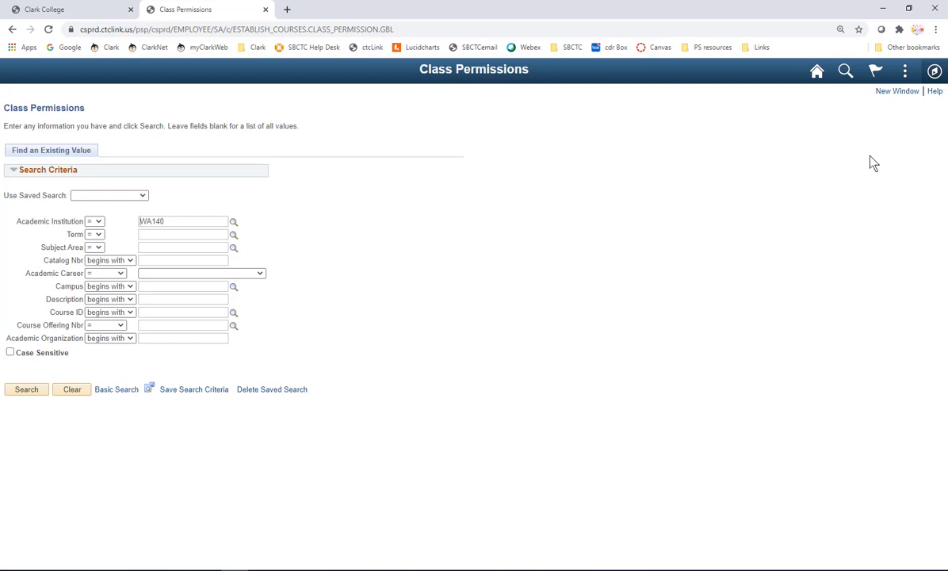
- Save Class Permissions to My Favorites and close the panel to reveal the search page
click(904, 73)
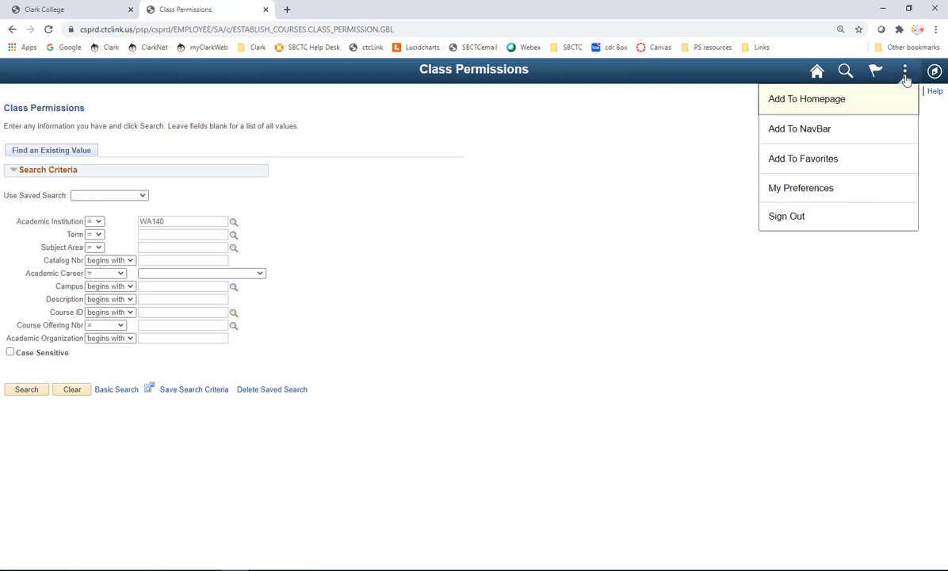
click(832, 160)
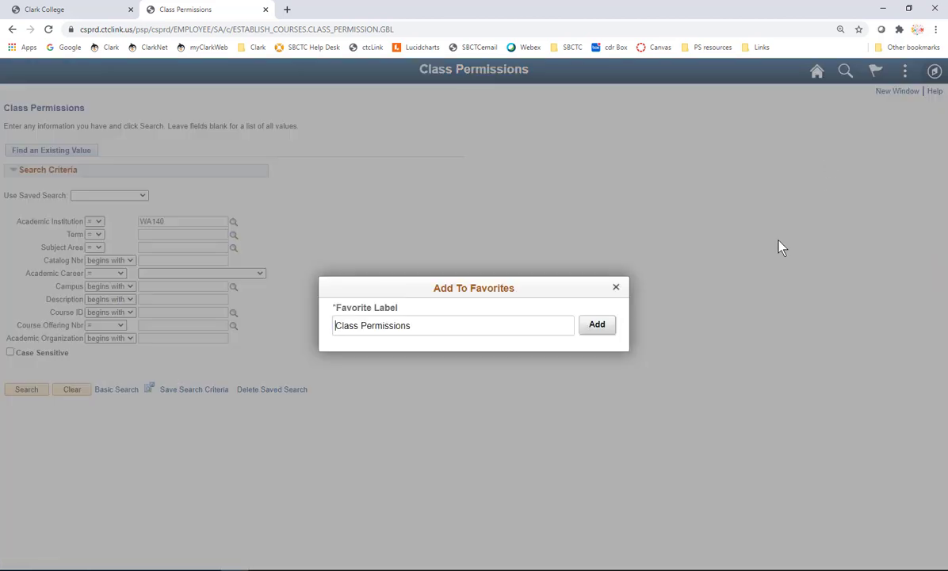
click(602, 329)
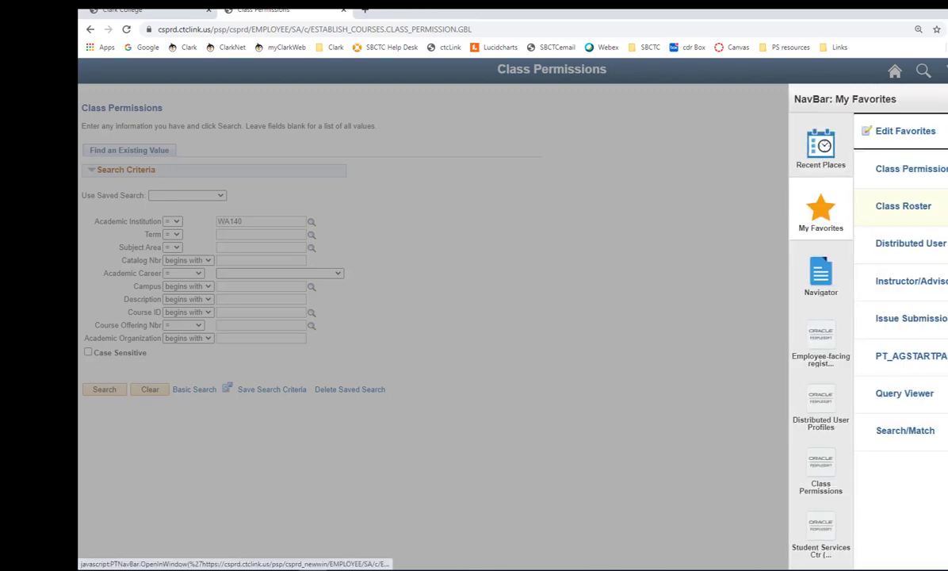
click(896, 169)
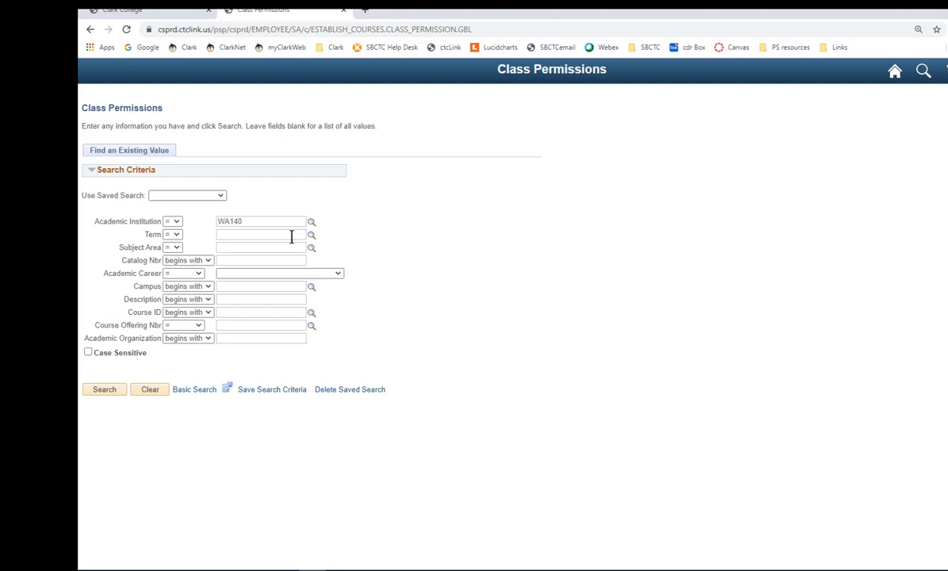
- Enter term 2207 (Fall 2020), subject area SOC& and catalog number 101 as criteria
click(286, 234)
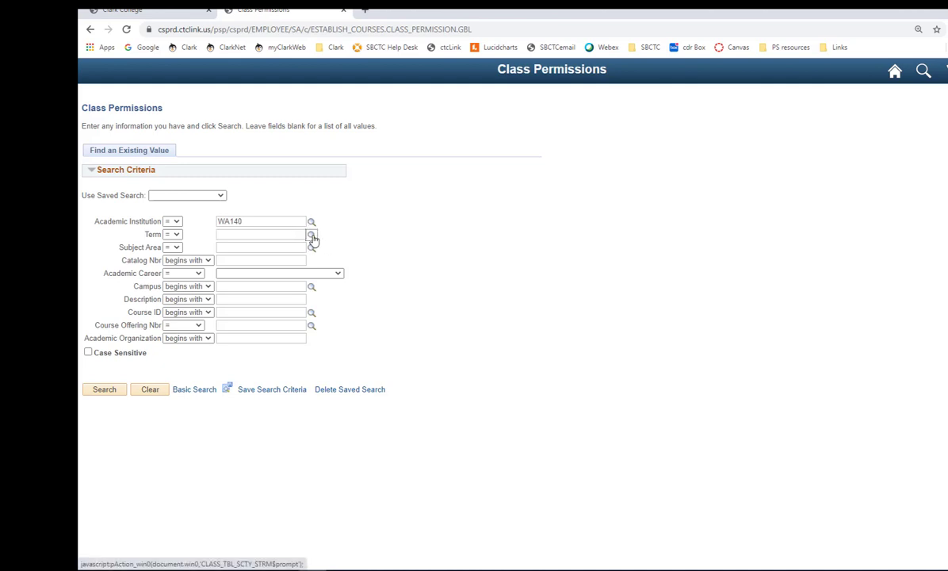
click(311, 235)
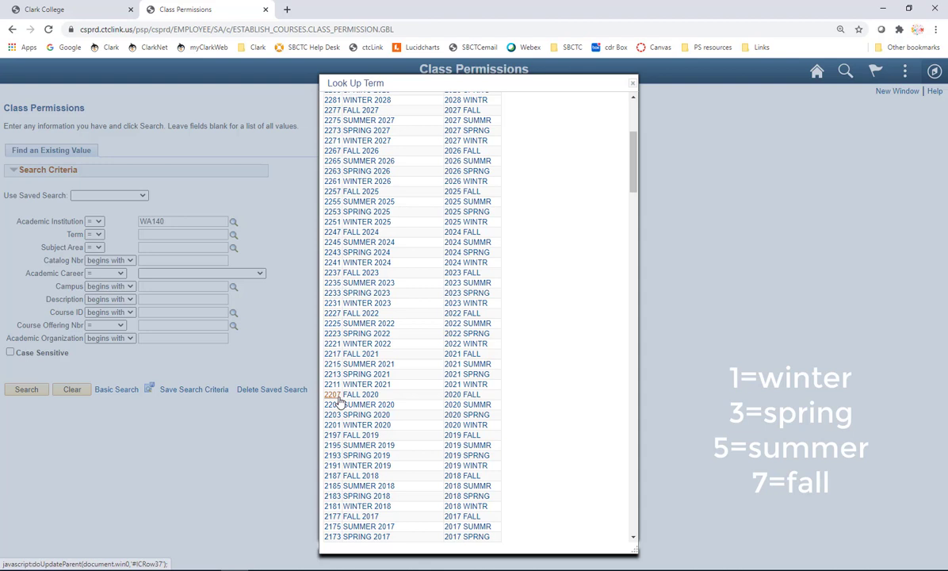
click(338, 399)
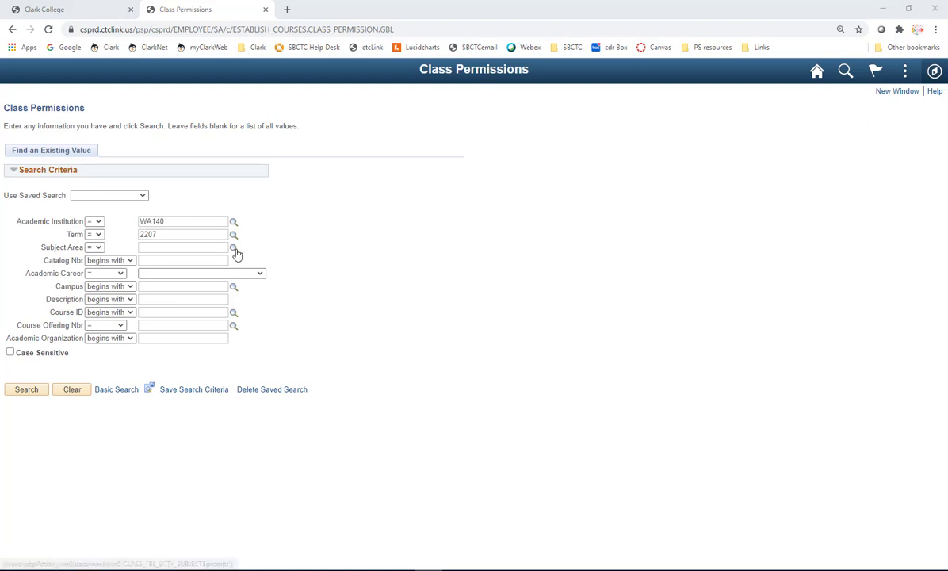
click(234, 248)
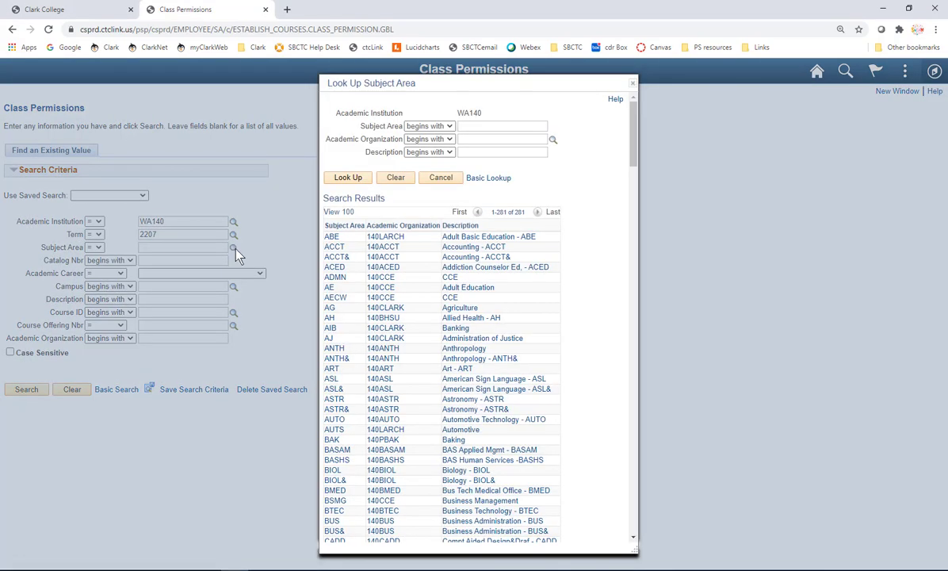
scroll(336, 396, down, 15)
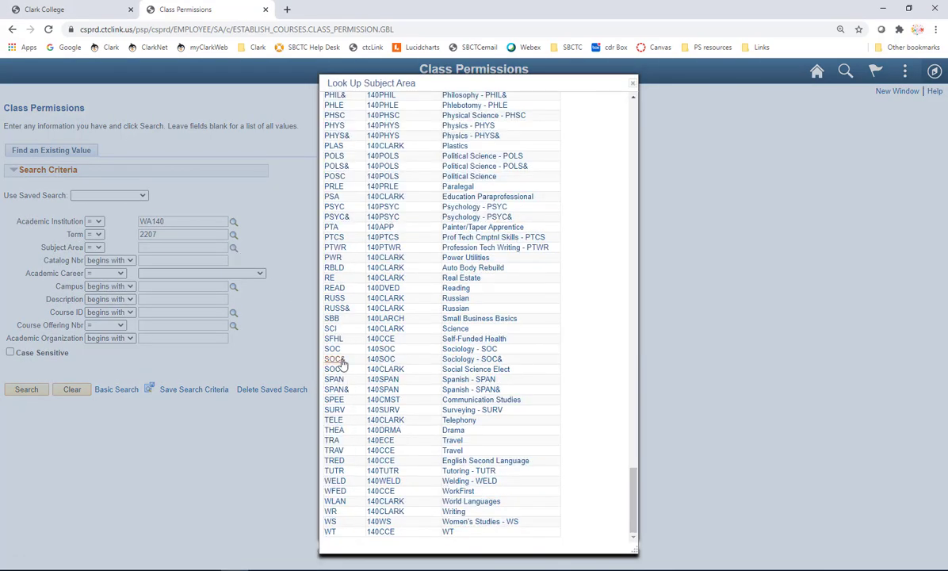
click(336, 359)
click(182, 260)
text(101)
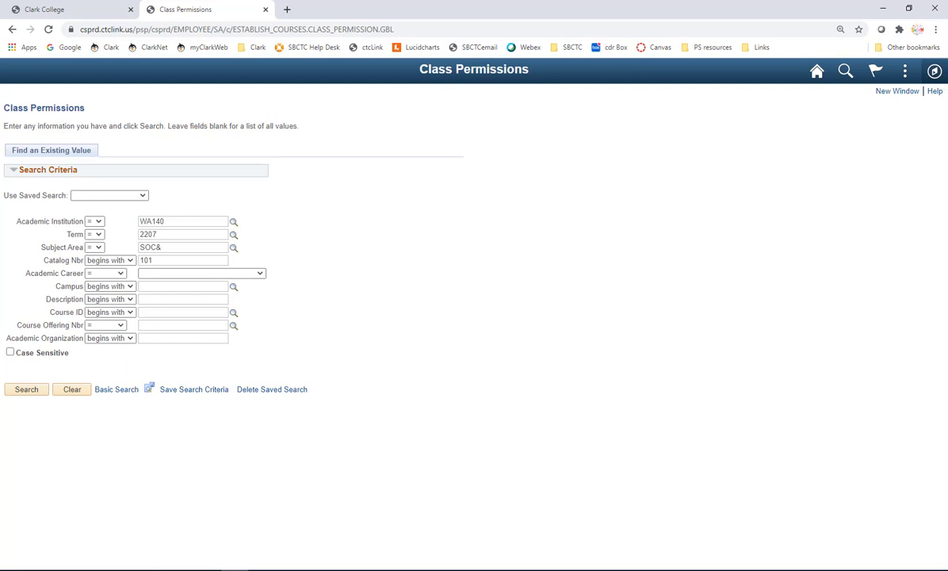
- Search for SOC& 101 and open the permissions for Fall 2020 class 4022
key(Return)
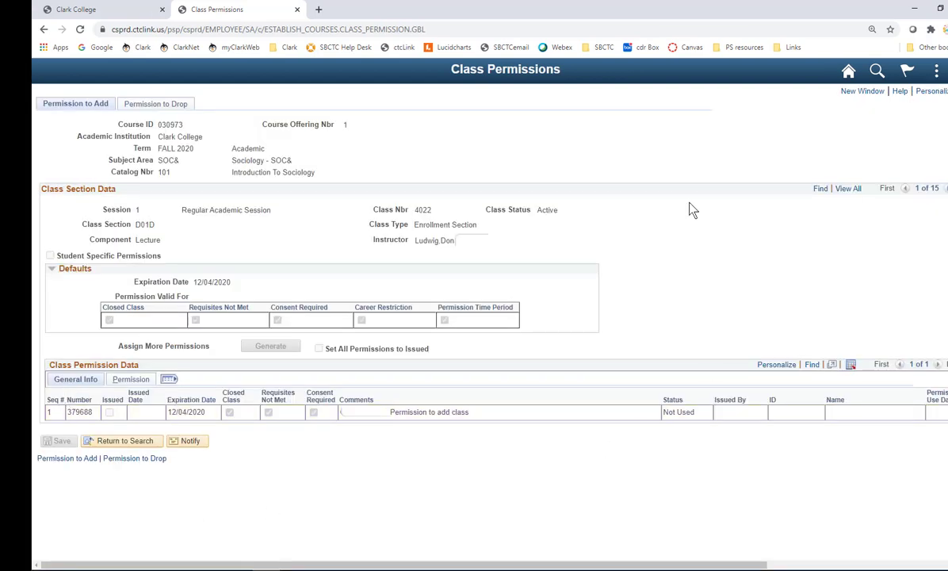
click(43, 29)
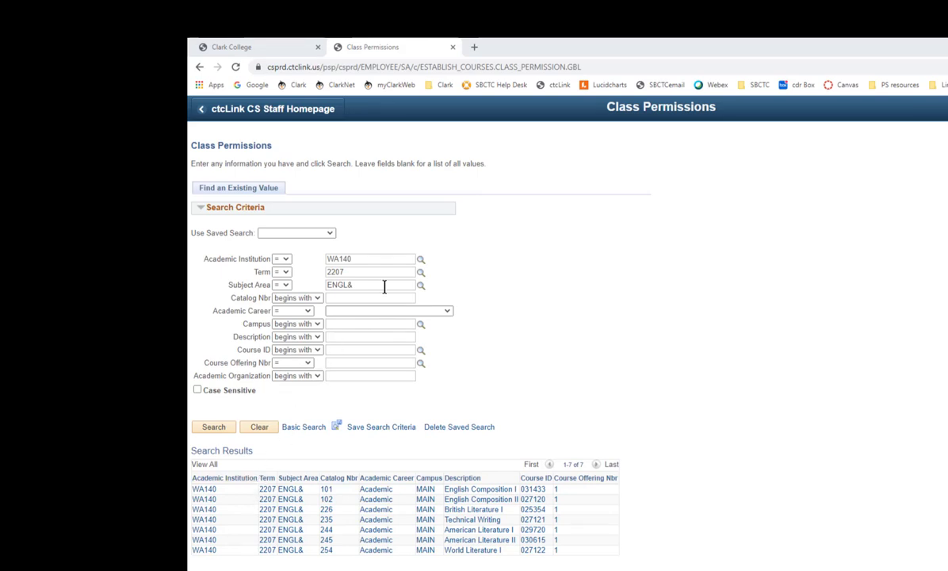
click(223, 424)
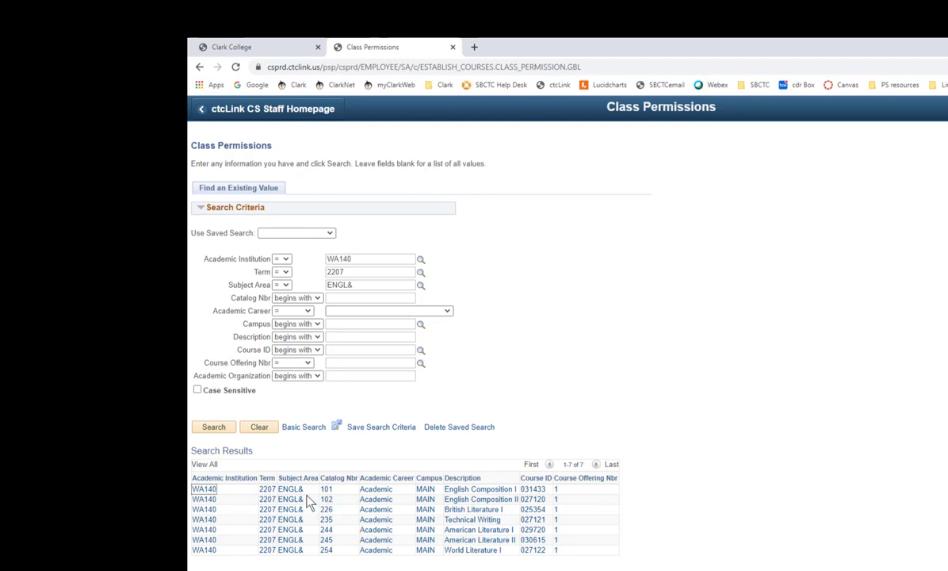
click(327, 491)
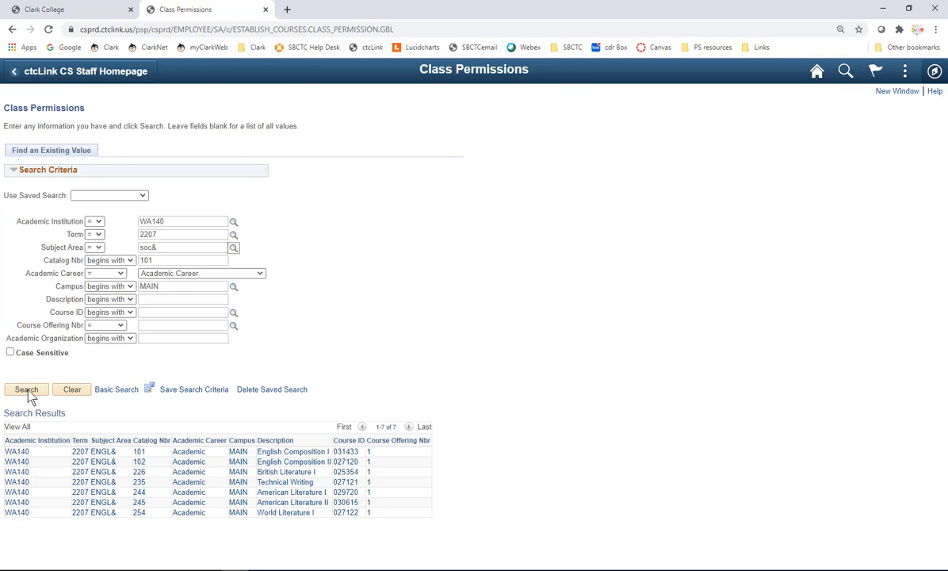
click(26, 389)
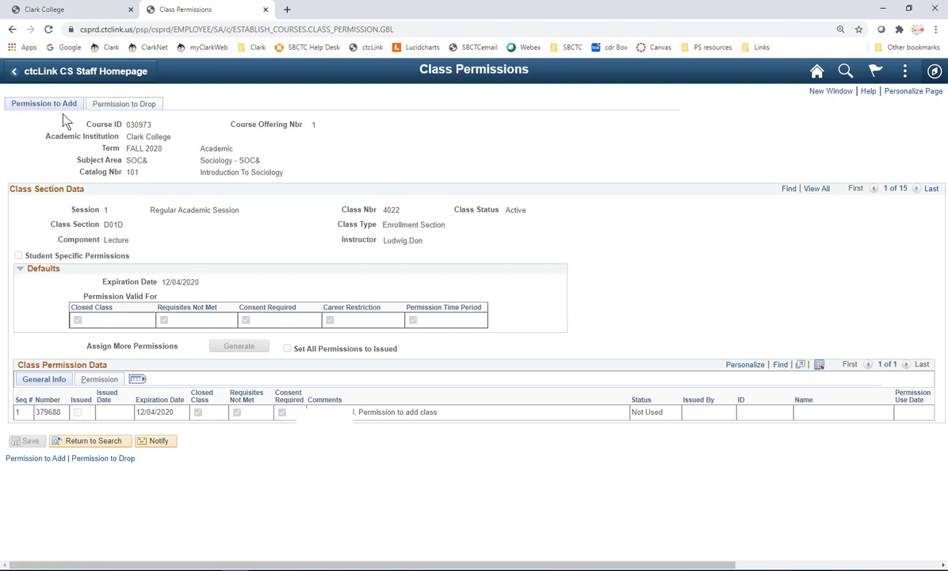
click(917, 189)
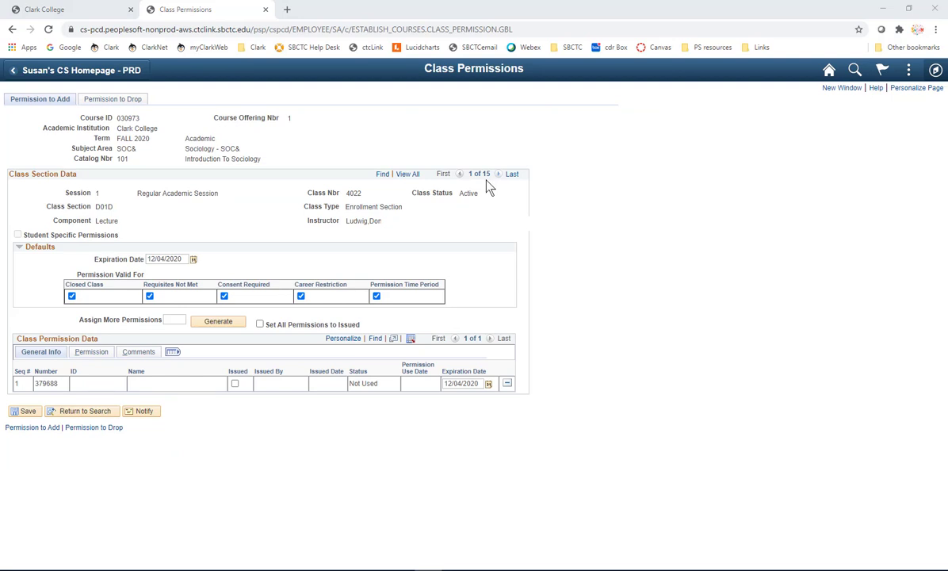
click(497, 174)
click(498, 175)
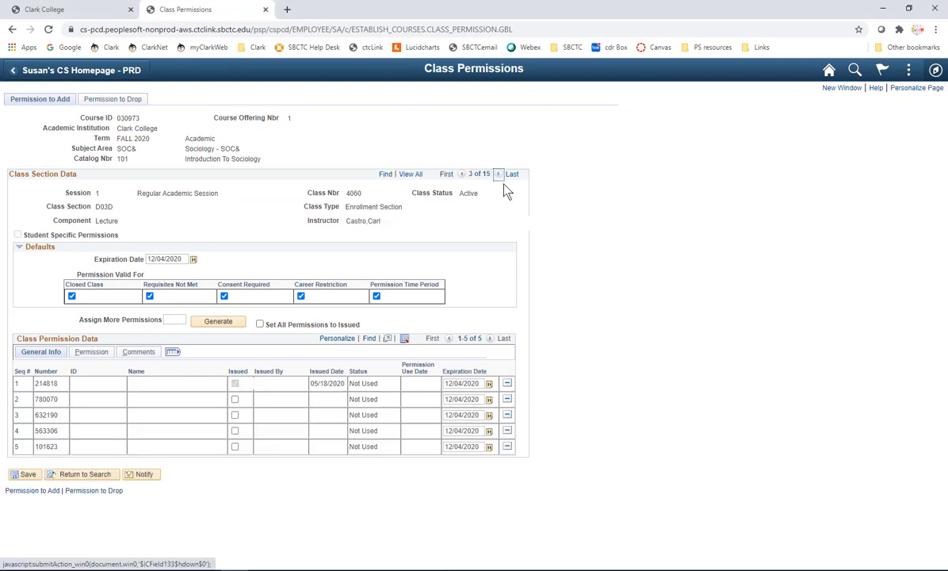
click(511, 175)
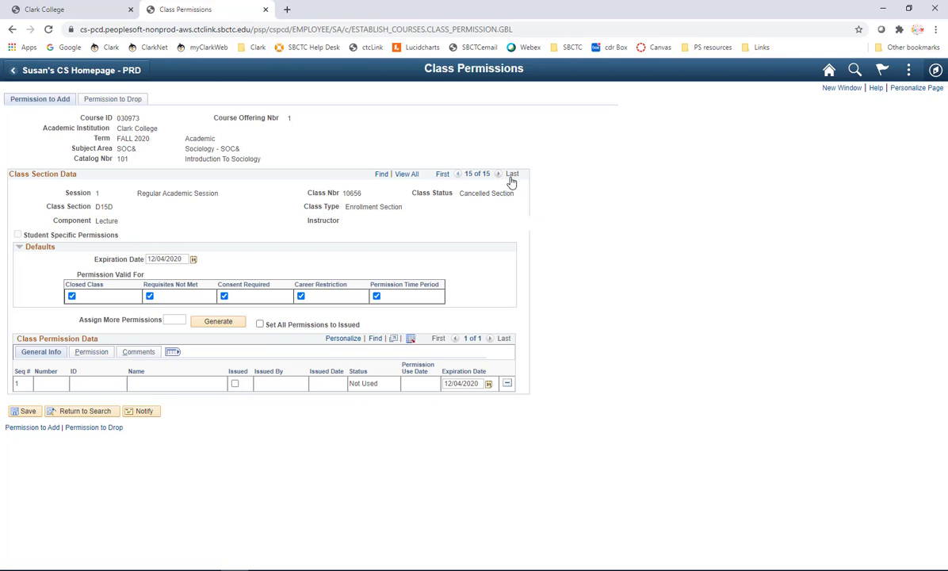
click(443, 176)
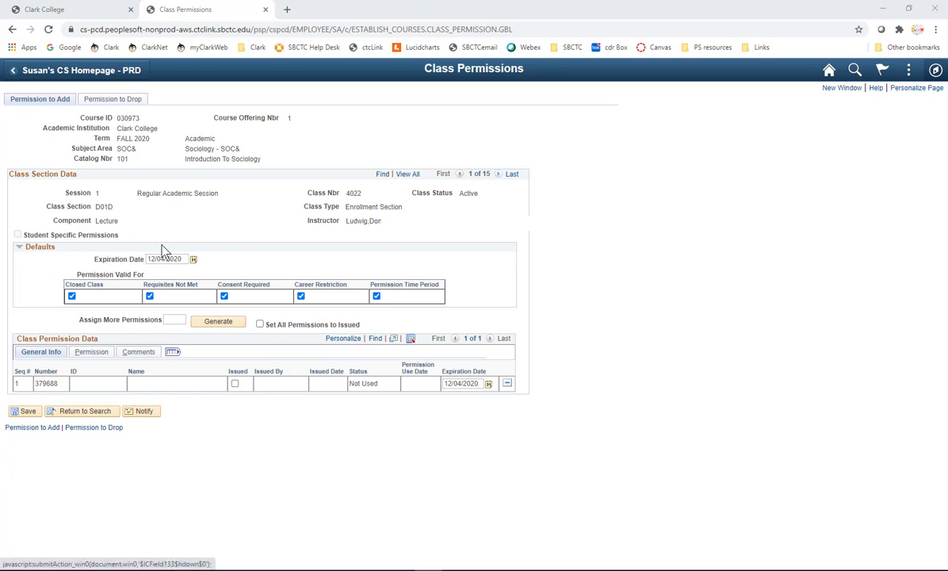
- Set expiration to 12/07/2020; uncheck Closed Class, Requisites Not Met, Career Restriction and Permission Time Period
click(193, 263)
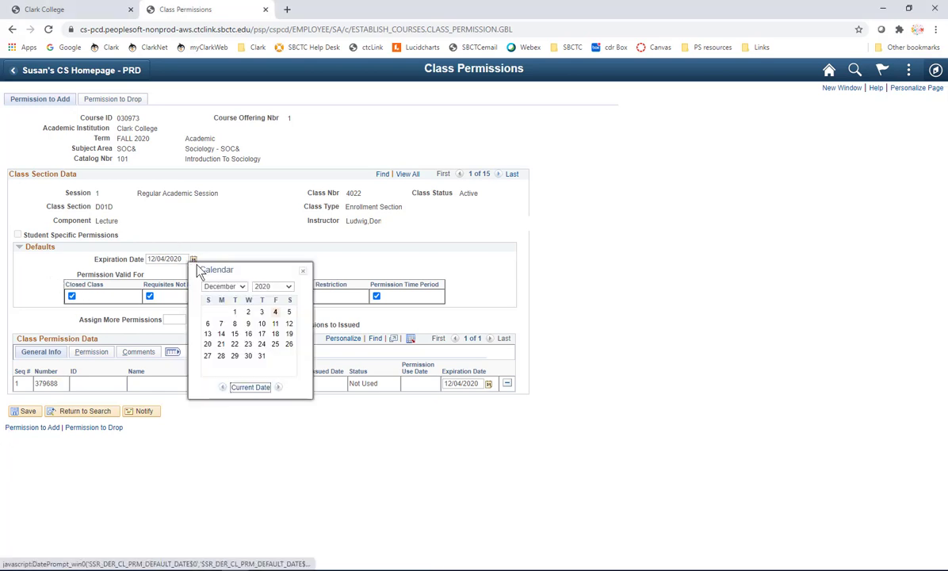
click(222, 325)
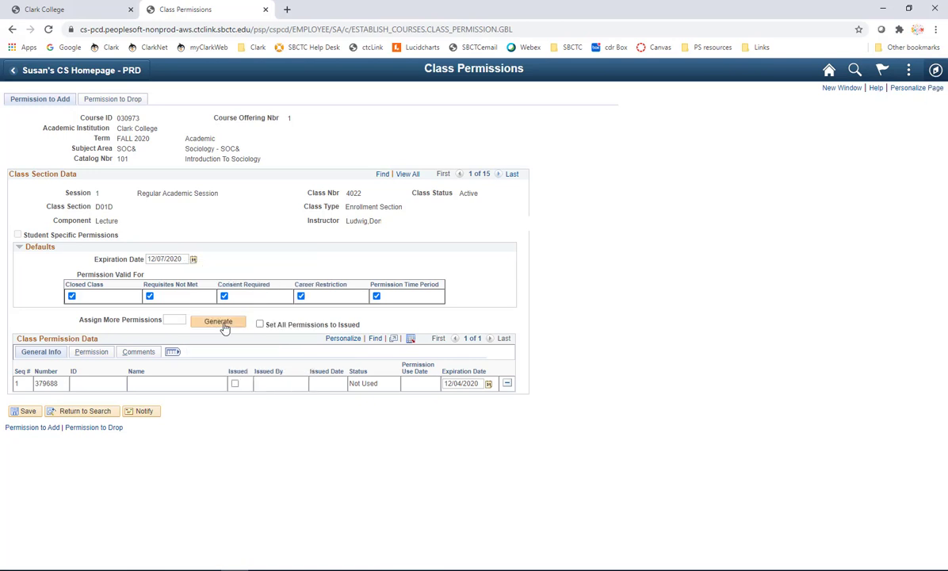
click(149, 295)
click(71, 296)
click(300, 295)
click(376, 296)
- Generate 20 more permission numbers with all permissions set to Issued
click(169, 320)
text(20)
click(259, 323)
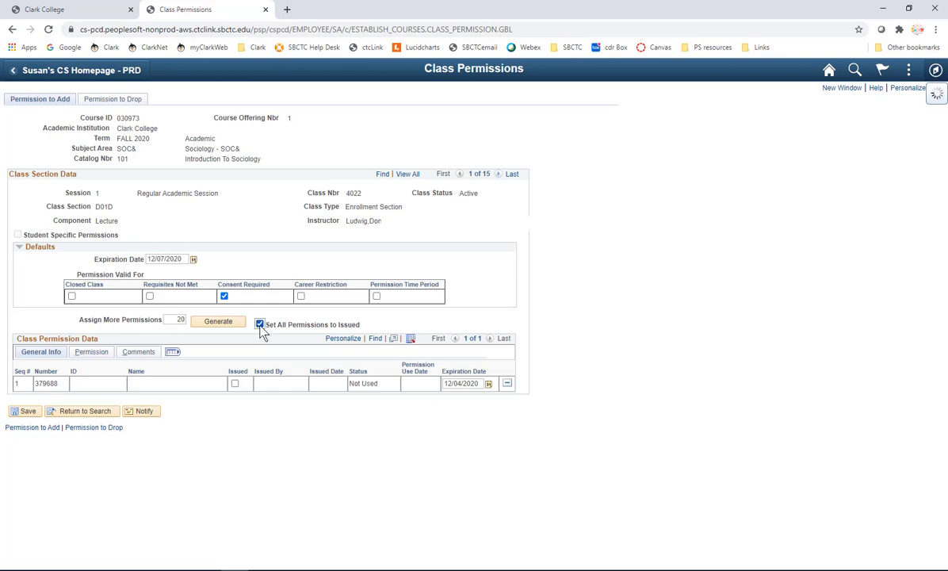
click(209, 325)
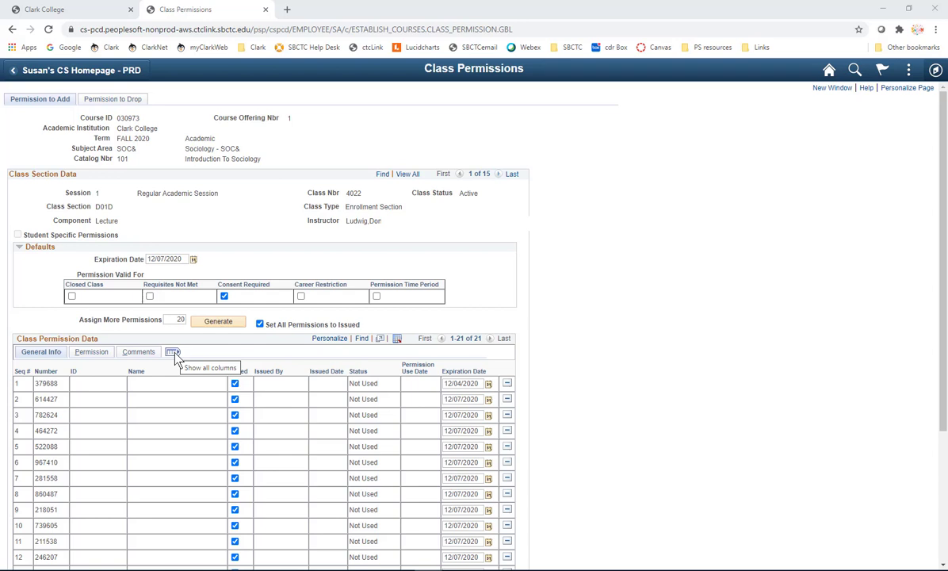
- Expand the Class Permission Data grid to show all columns, then collapse it back to tabs
click(173, 353)
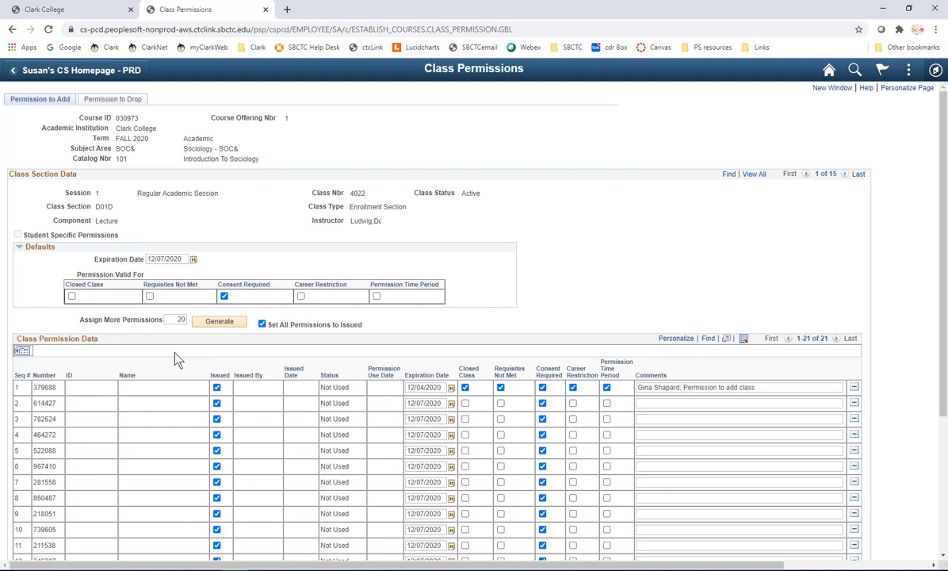
click(21, 352)
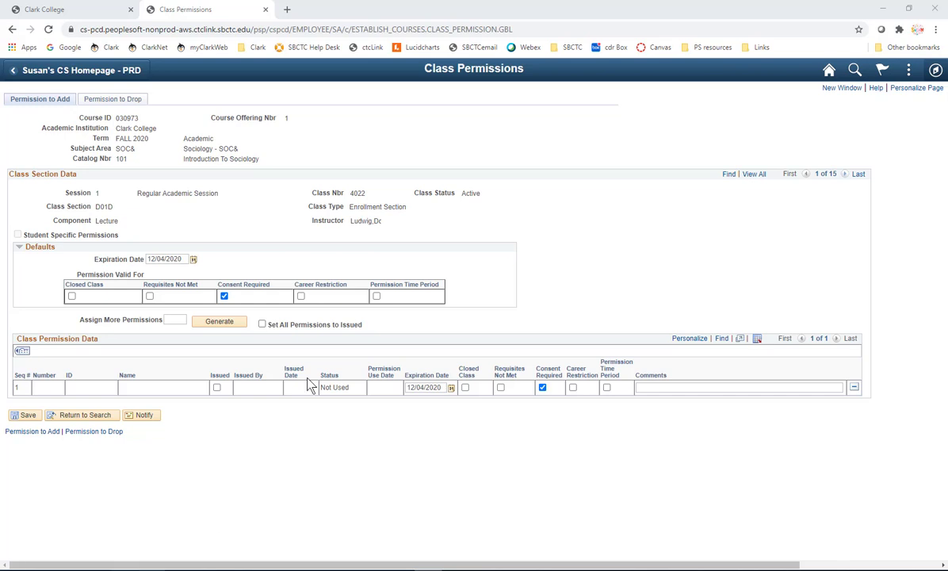
click(174, 319)
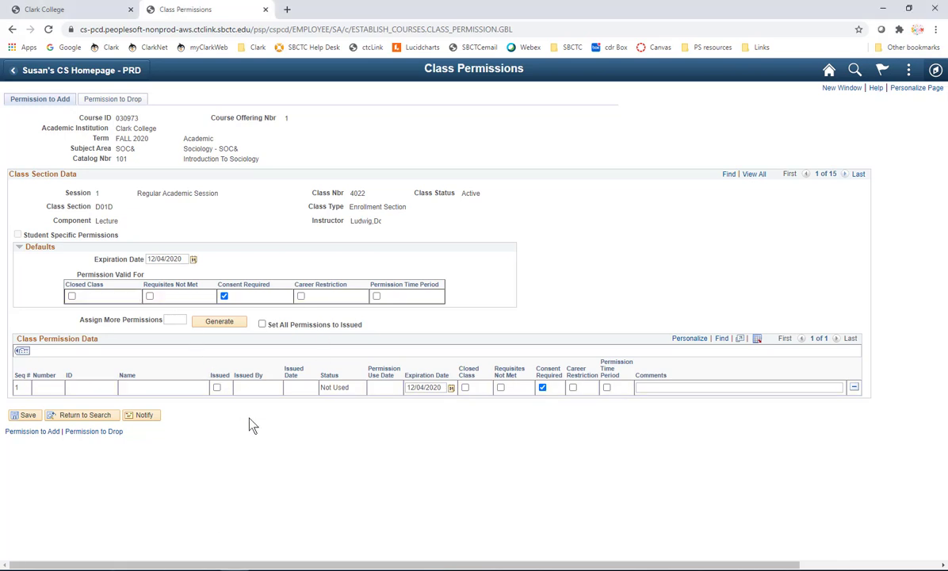
text(1)
click(216, 326)
click(217, 388)
click(653, 386)
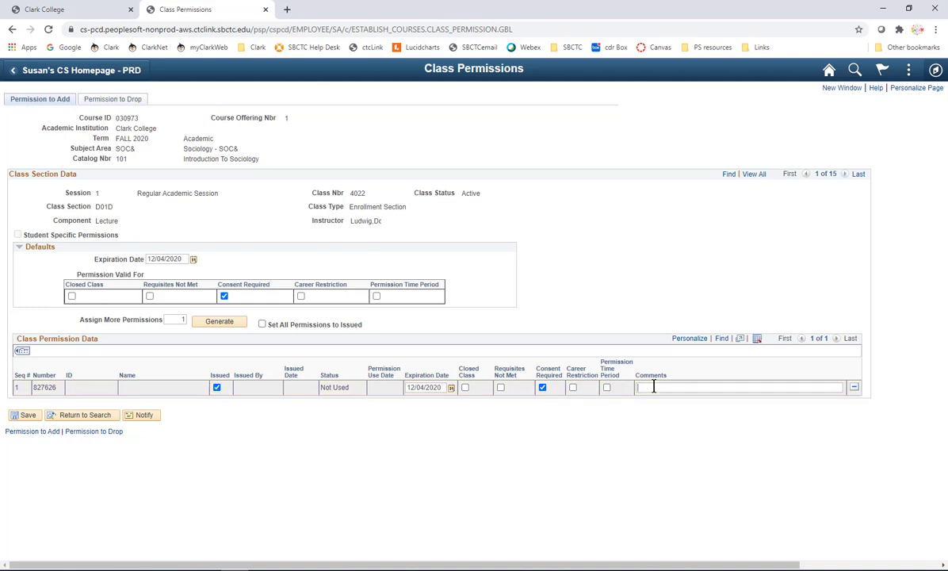
text(M)
text(. Miuse,)
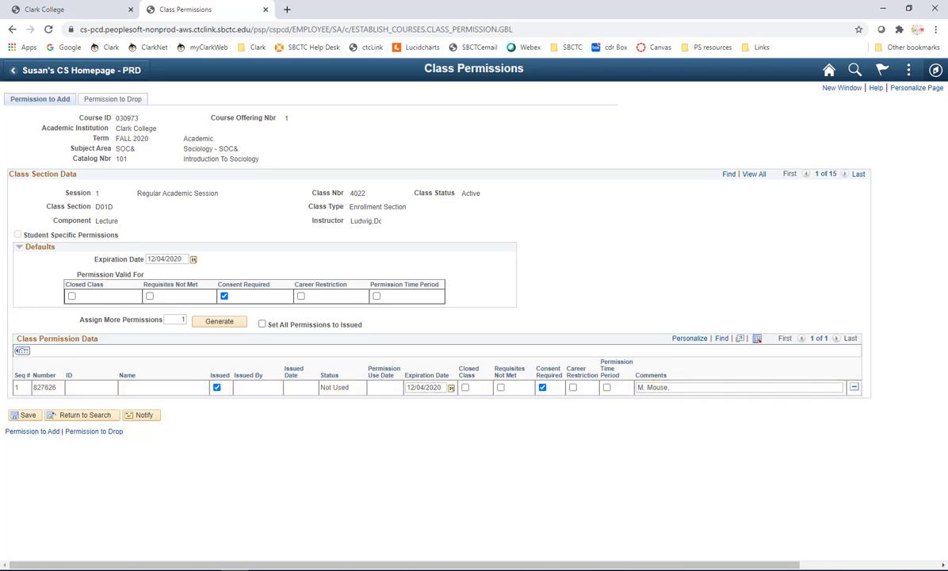
text( approved for course.)
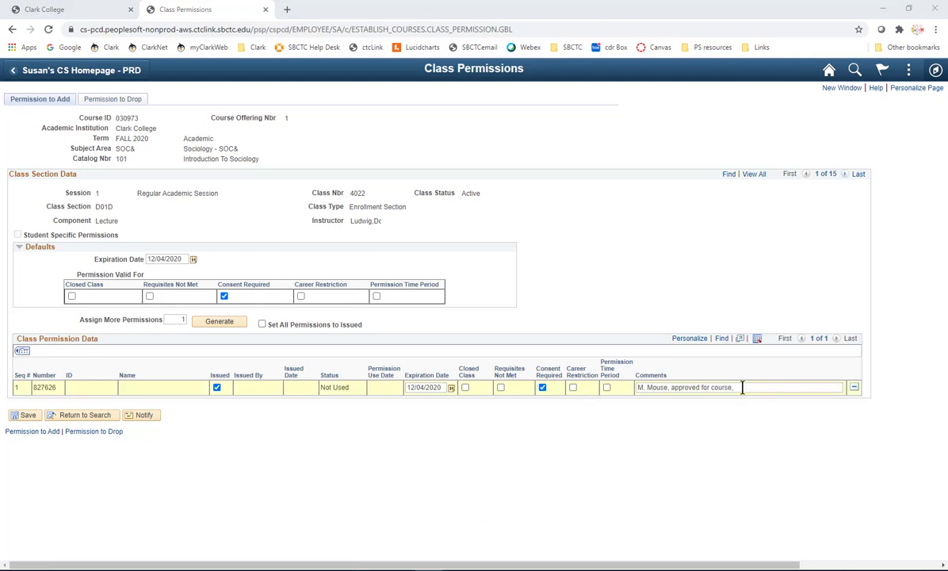
text( S)
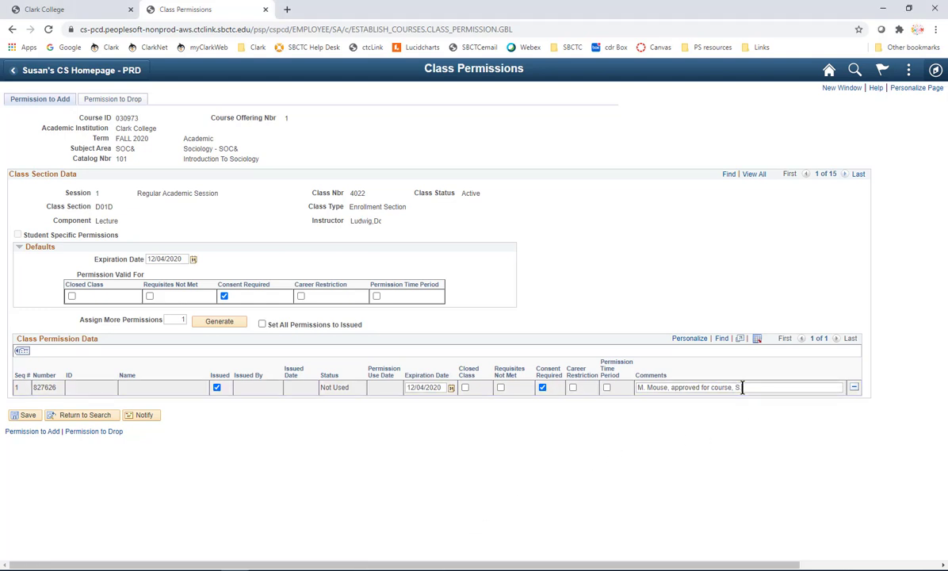
text(. Maxwell)
text(l)
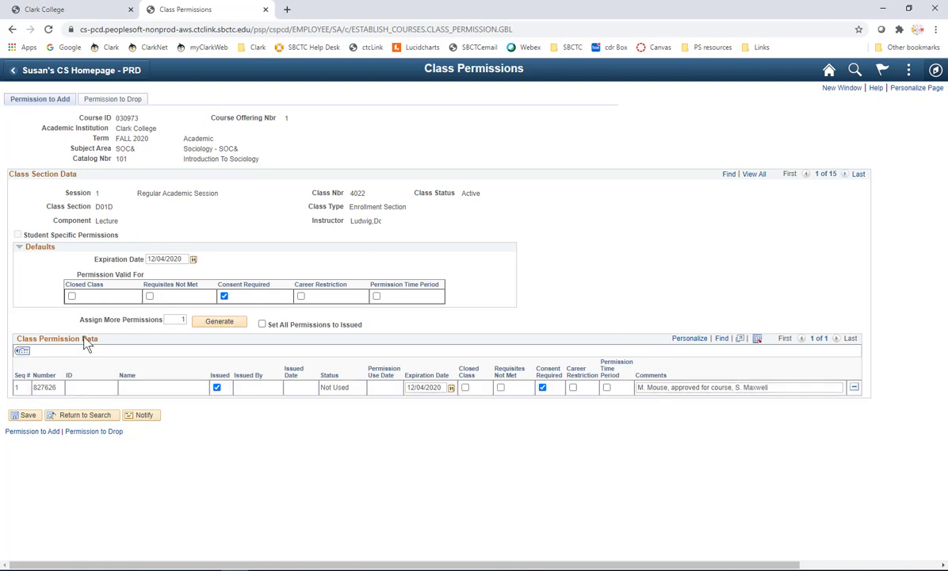
- Save permission 827626 as issued with its approval comment
click(30, 418)
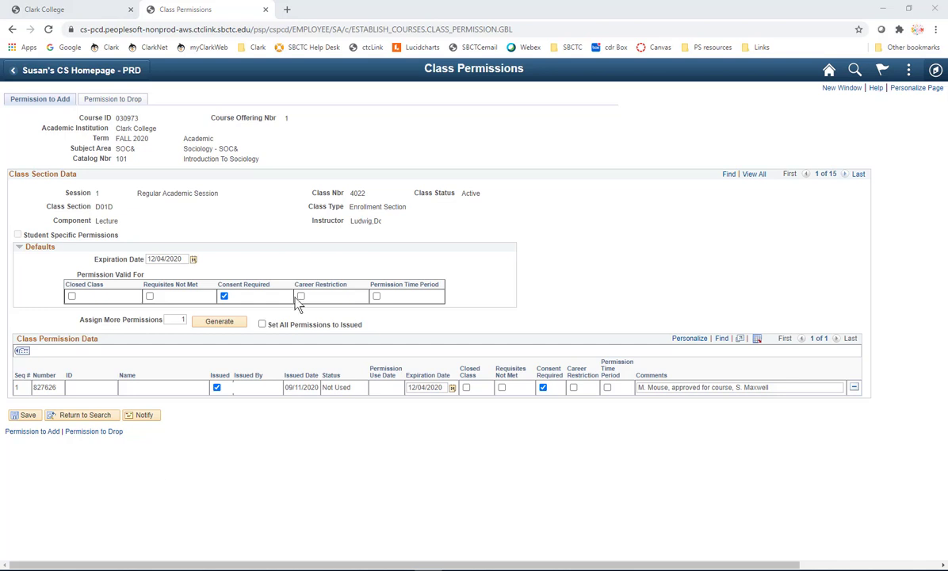
- Generate five more permission numbers and mark the second one, 470247, as issued
double_click(183, 318)
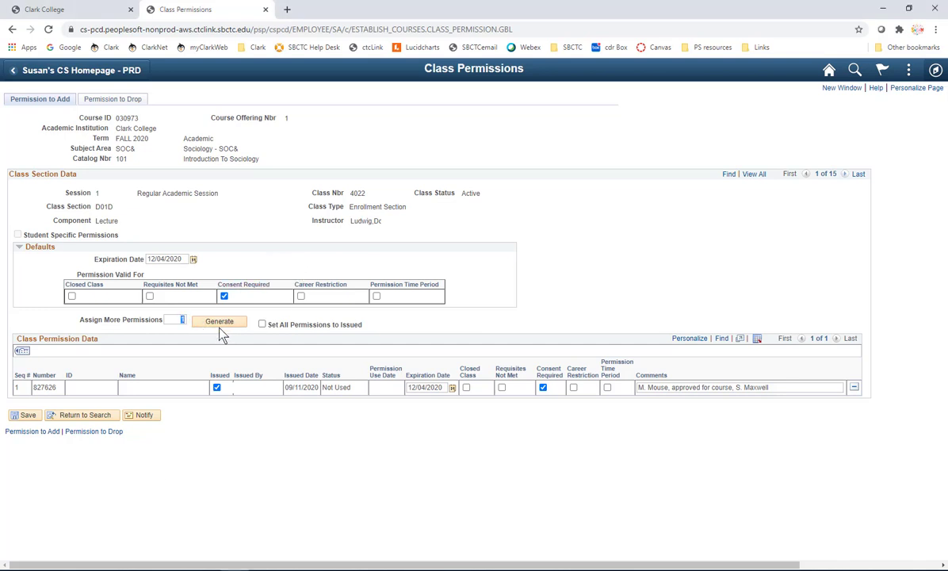
text(5)
click(217, 324)
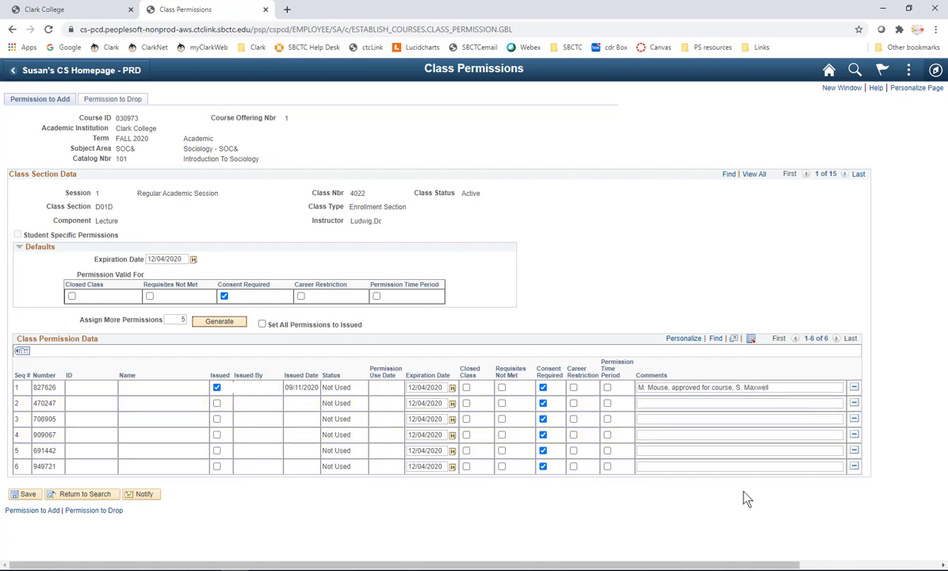
click(217, 403)
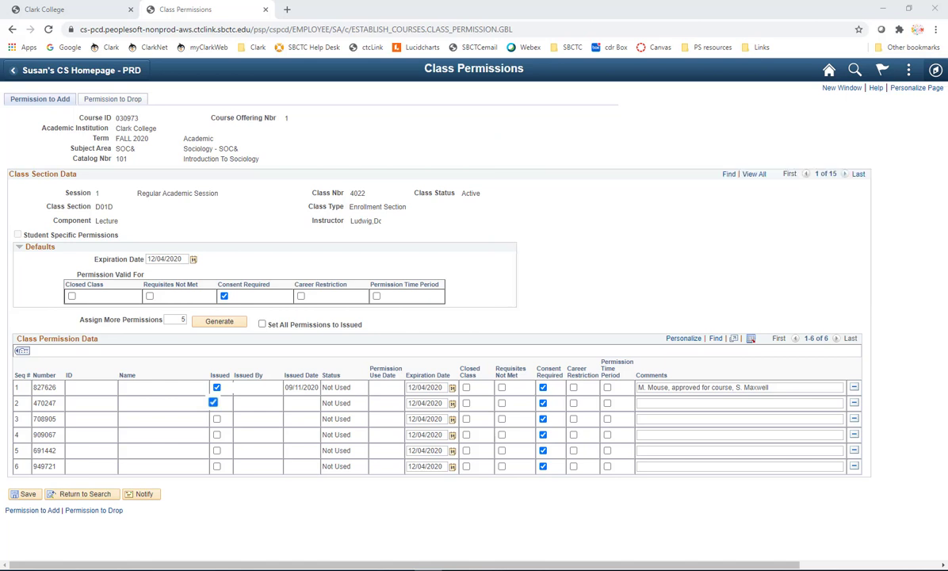
- Move Career Restriction to the end of the permission grid's column order, after Comments
click(683, 338)
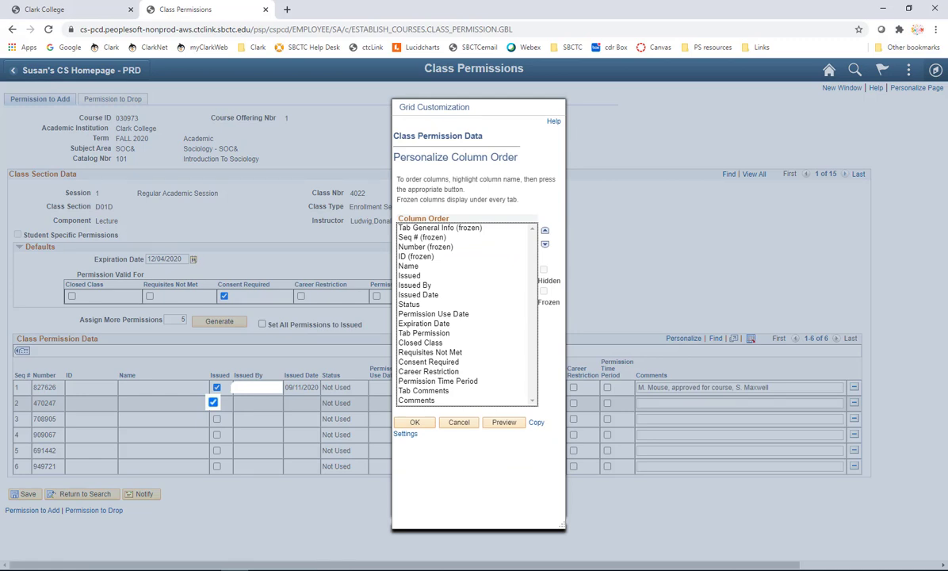
click(428, 371)
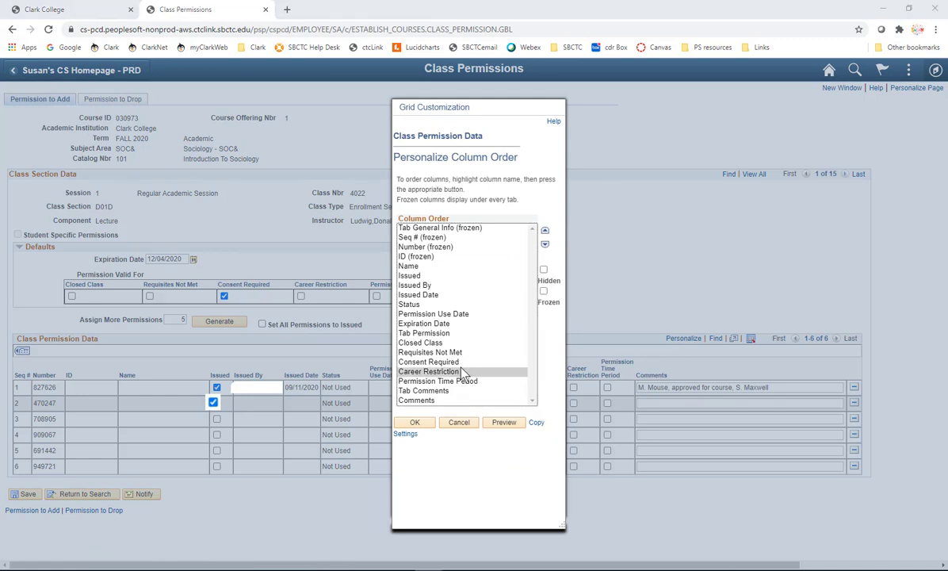
click(545, 246)
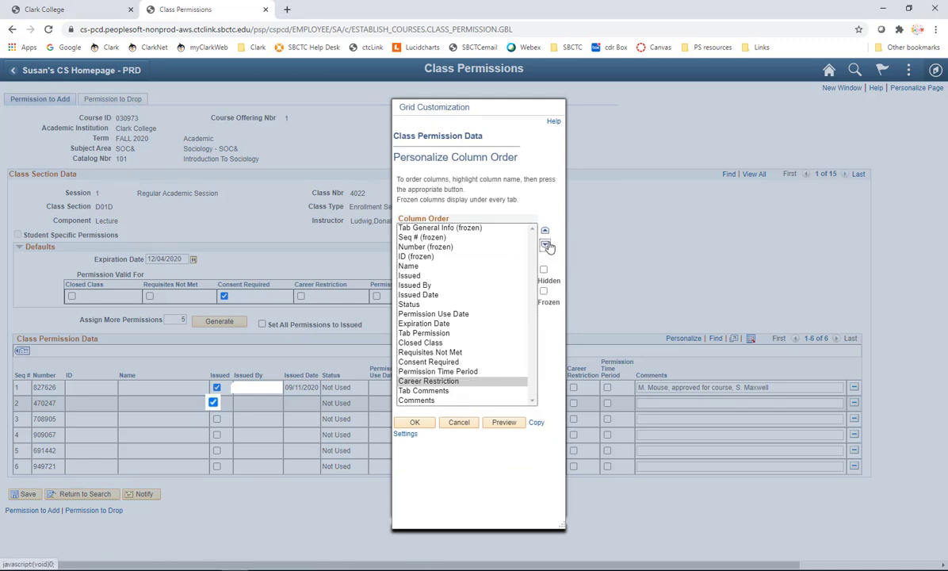
click(545, 246)
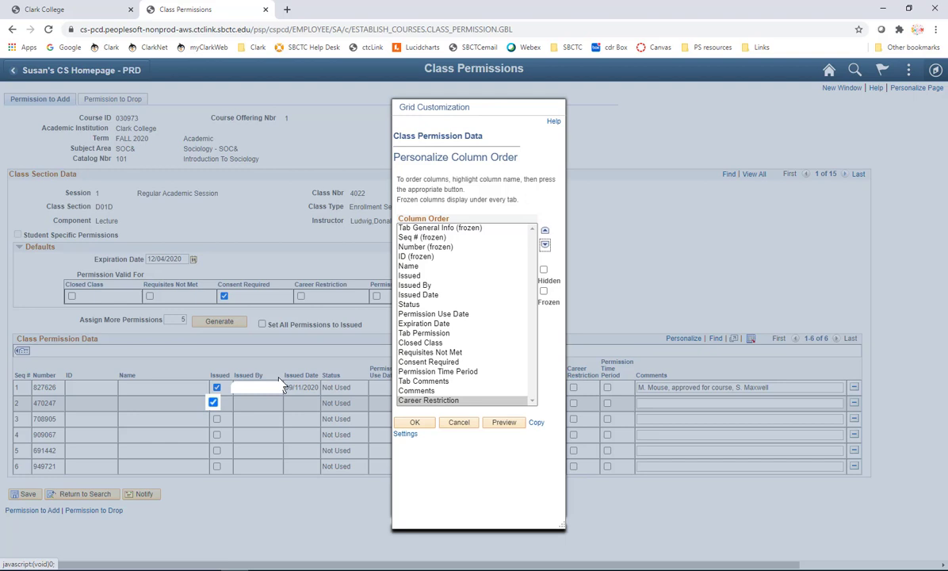
- Apply the new column order, show all columns, and mark permission 470247 issued, starting its comment
click(416, 423)
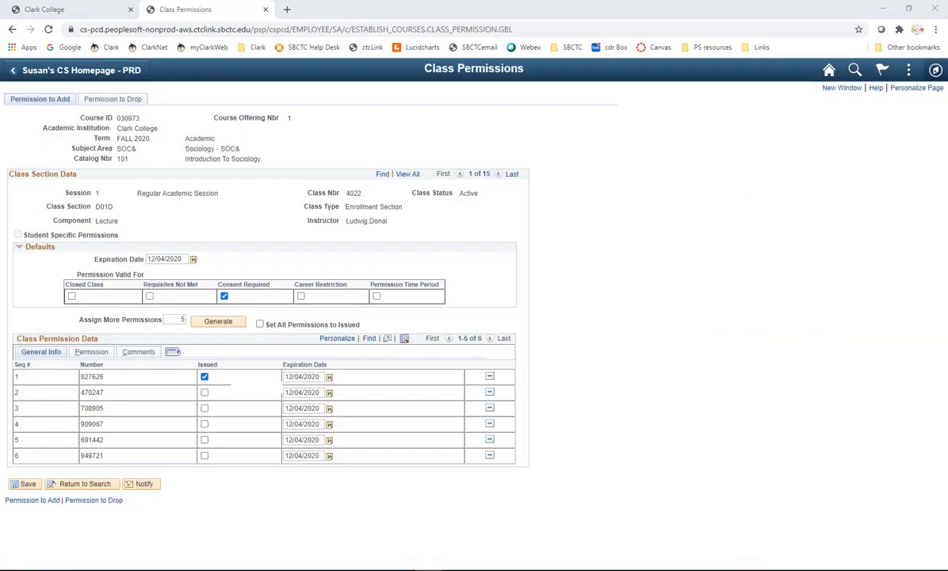
click(173, 351)
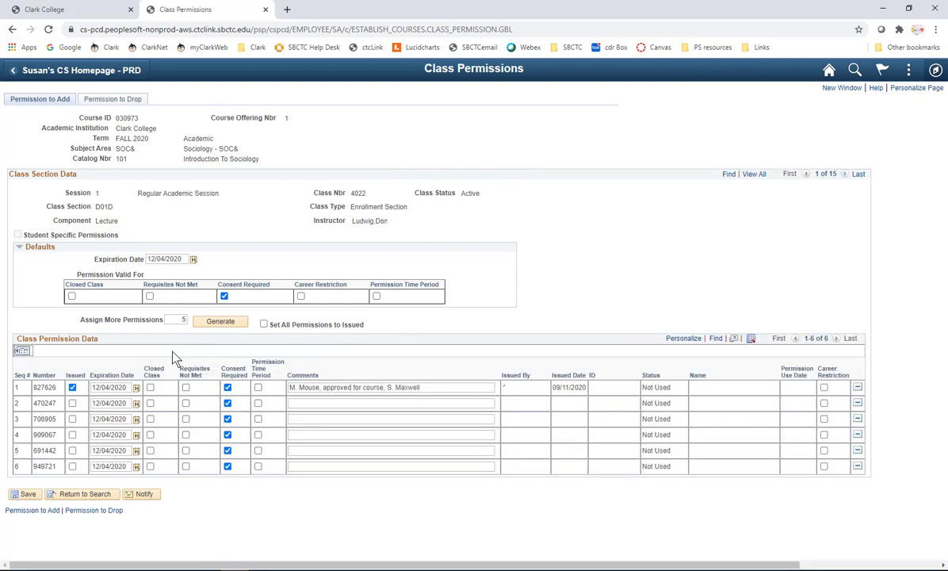
click(72, 403)
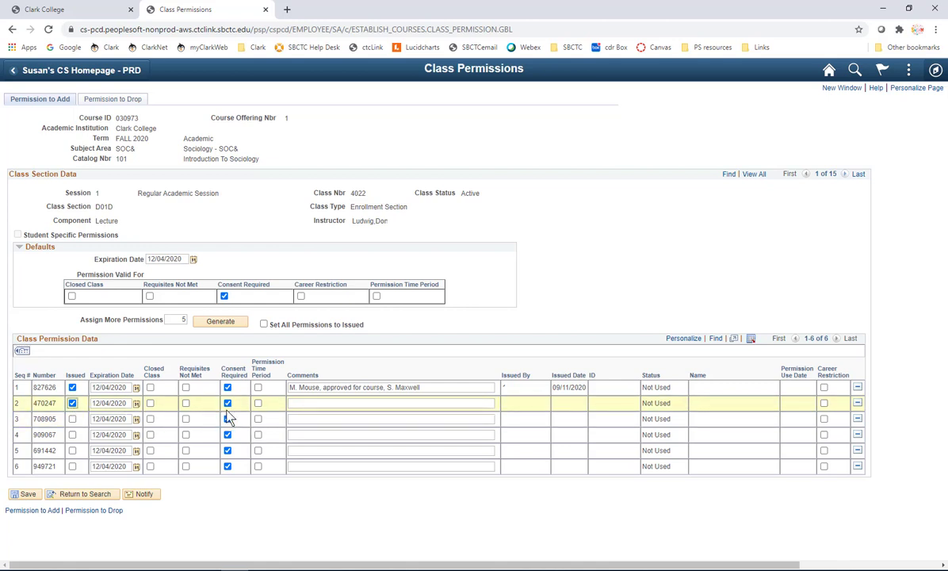
click(298, 402)
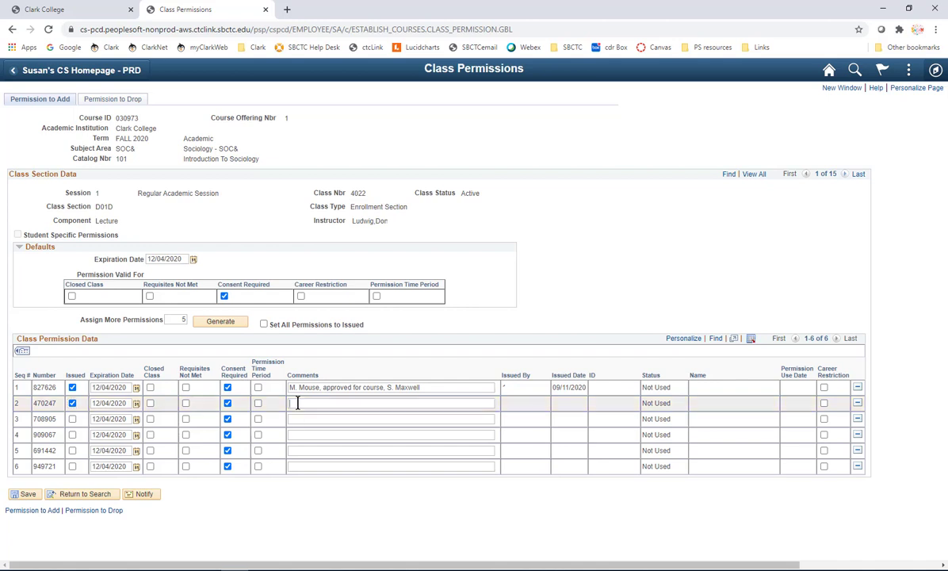